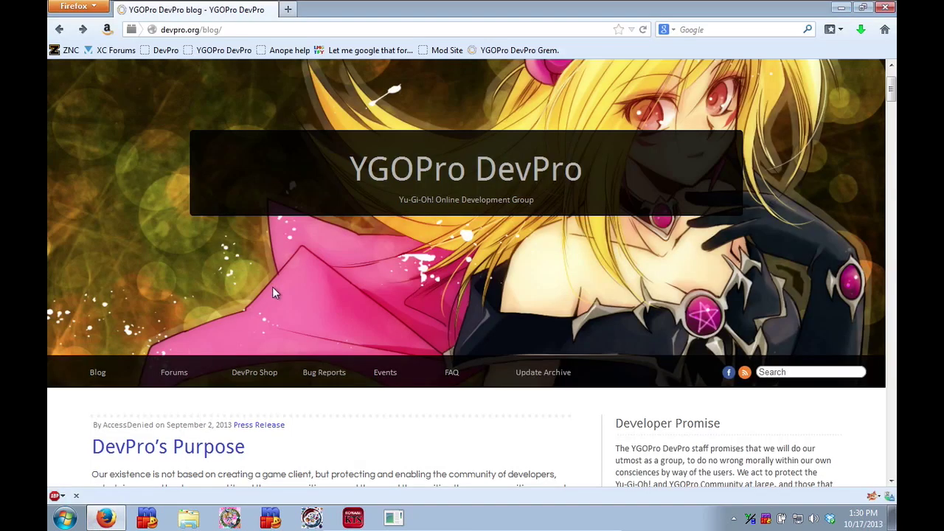
# Open the DevPro update archive and go to the newest patch files at the end of the list
pyautogui.click(537, 377)
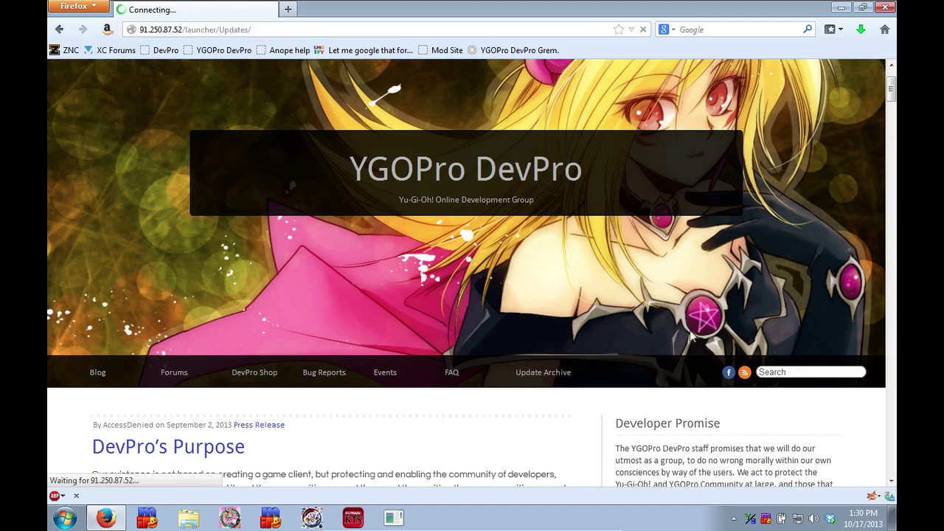
pyautogui.scroll(-6, 693, 334)
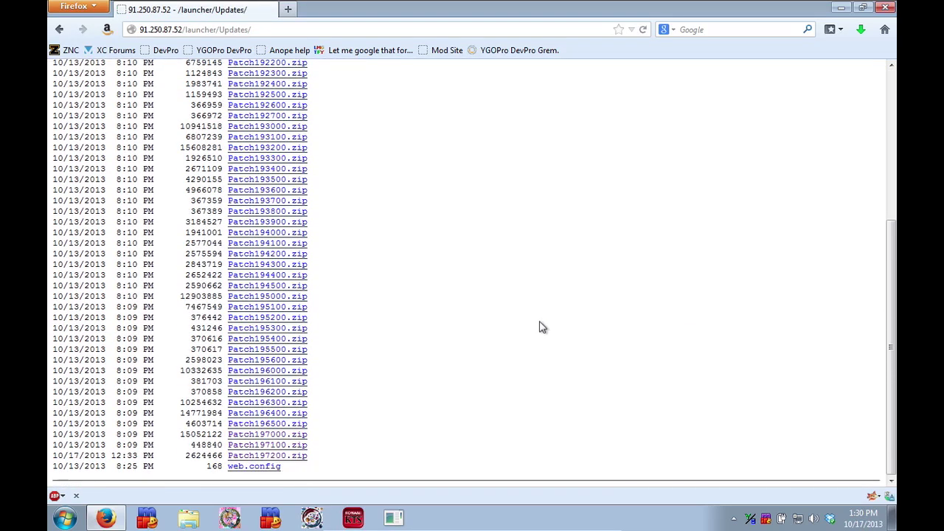
pyautogui.scroll(2, 404, 440)
pyautogui.scroll(-2, 361, 276)
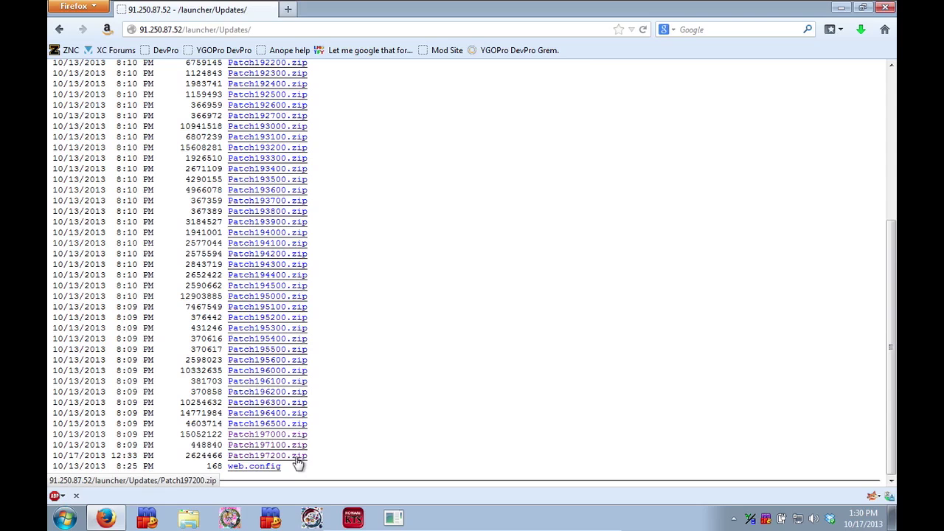
# Download Patch197200.zip to the Desktop, overwriting the existing copy, and minimize the browser
pyautogui.click(298, 462)
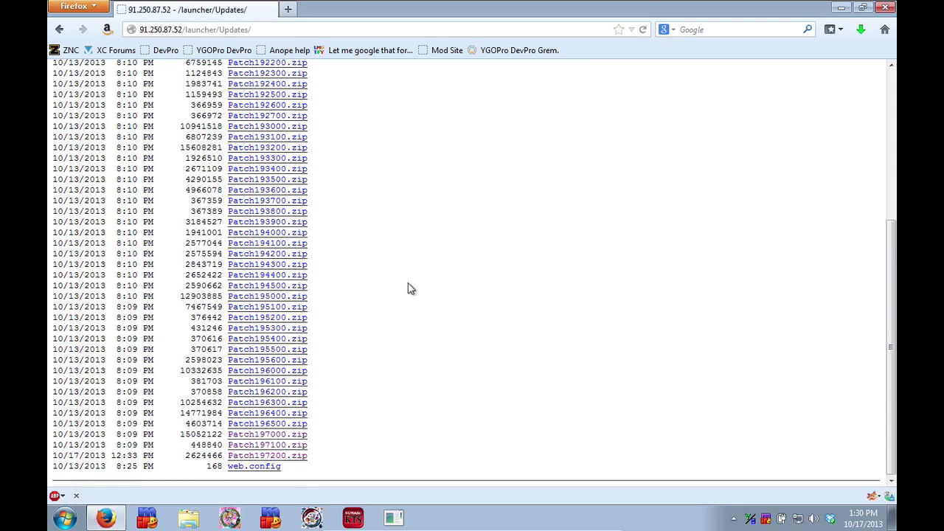
pyautogui.click(525, 329)
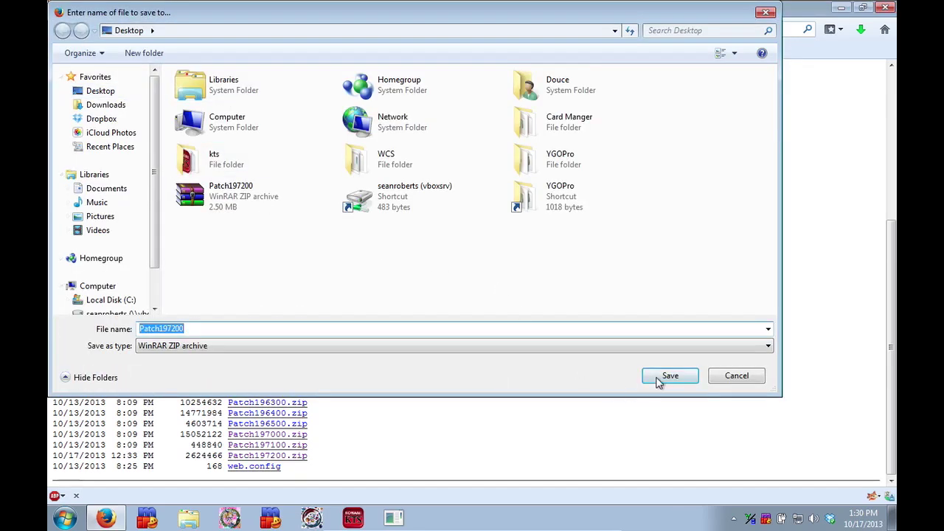
pyautogui.click(663, 376)
pyautogui.click(502, 266)
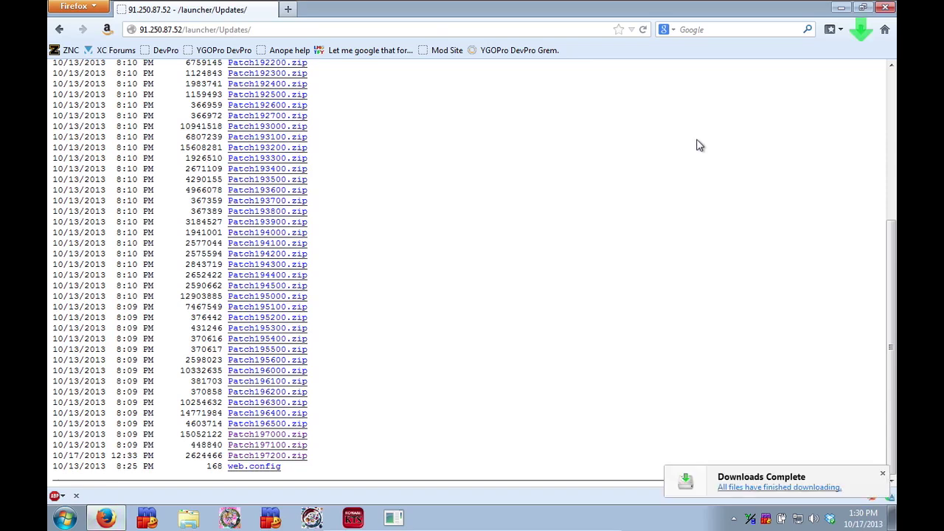
pyautogui.click(841, 8)
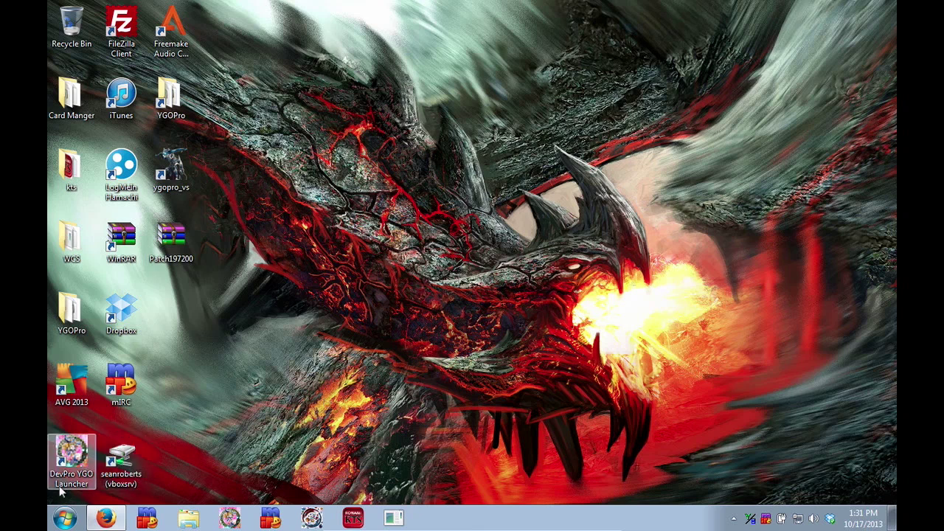
# Open the file location of the DevPro YGO Launcher shortcut, look through the YGOPro folder's contents and close it
pyautogui.click(74, 451)
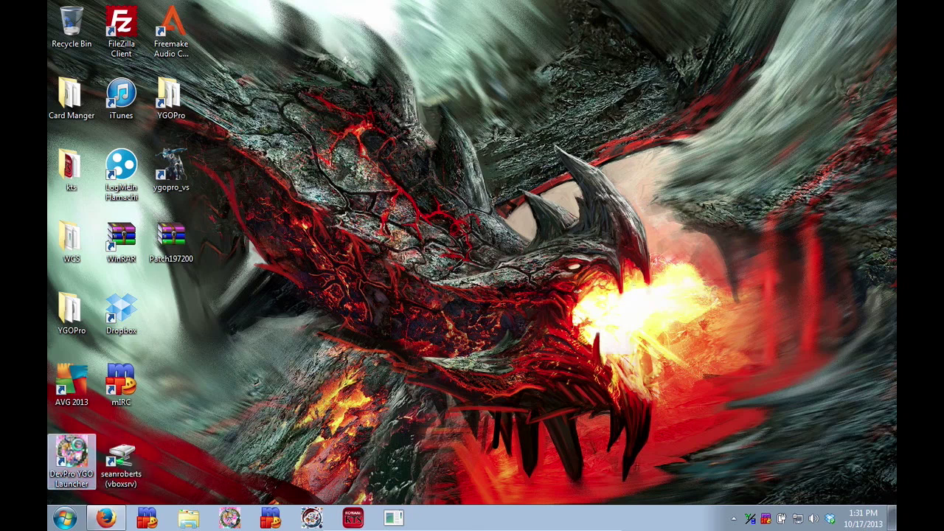
pyautogui.rightClick(74, 446)
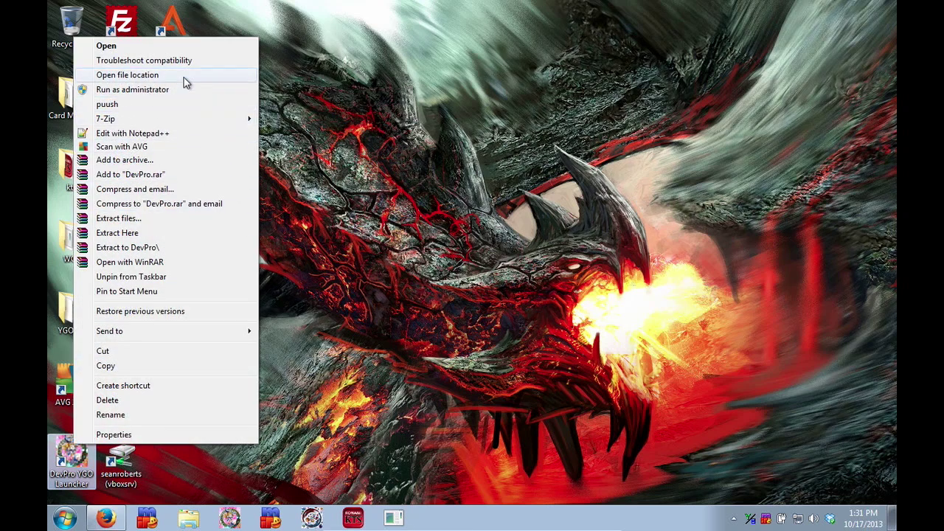
pyautogui.click(184, 75)
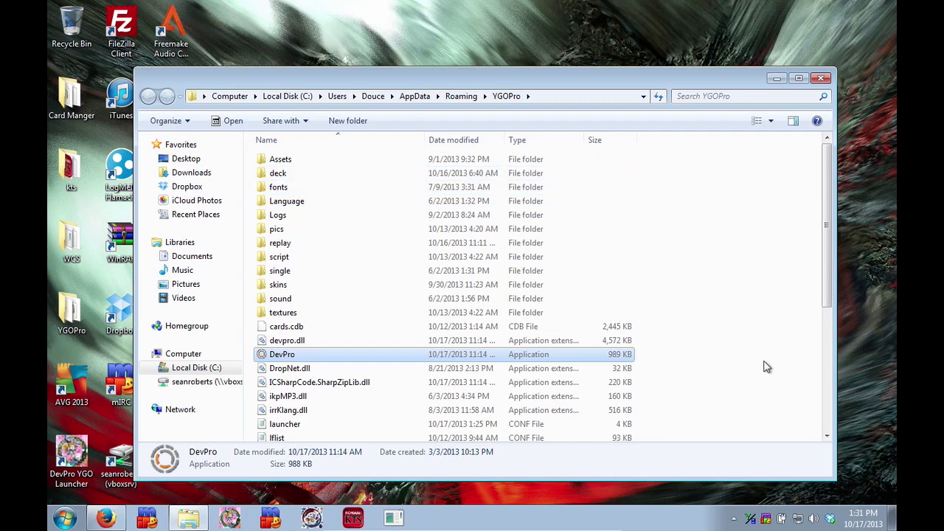
pyautogui.moveTo(825, 284); pyautogui.dragTo(815, 408)
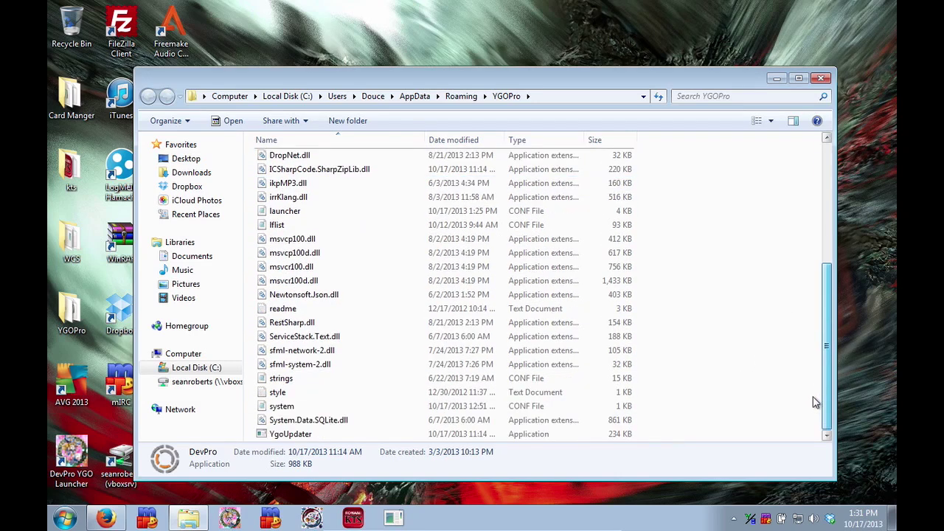
pyautogui.scroll(5, 819, 413)
pyautogui.click(820, 78)
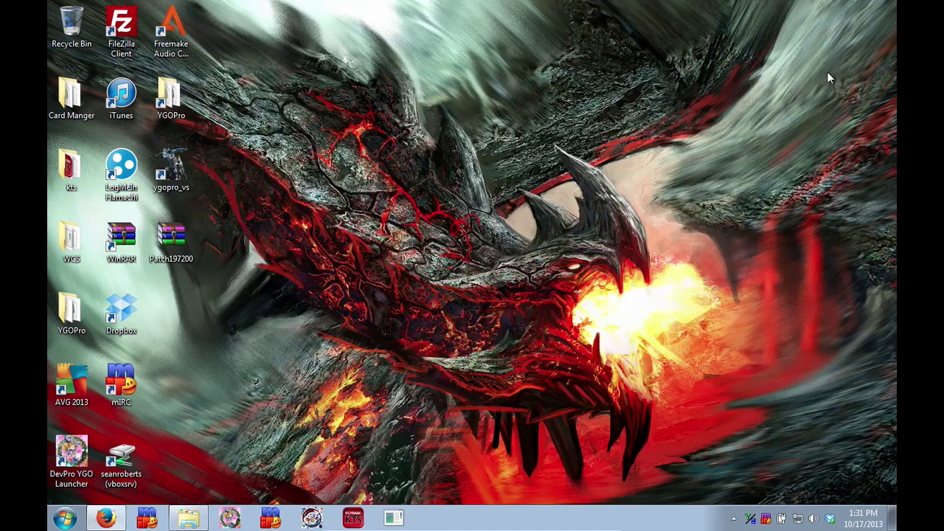
# Show the DevPro YGO Launcher shortcut's properties and select the folder part of its target path
pyautogui.rightClick(80, 478)
pyautogui.click(118, 470)
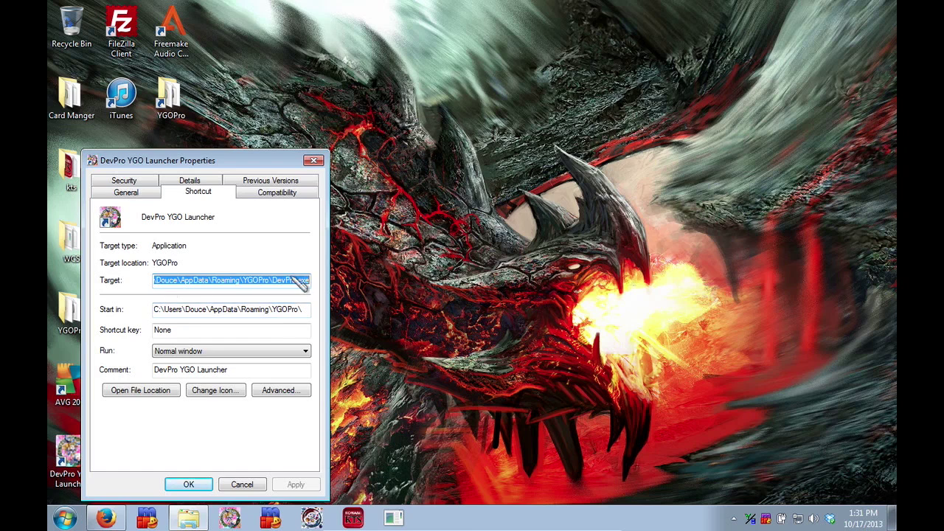
pyautogui.click(284, 284)
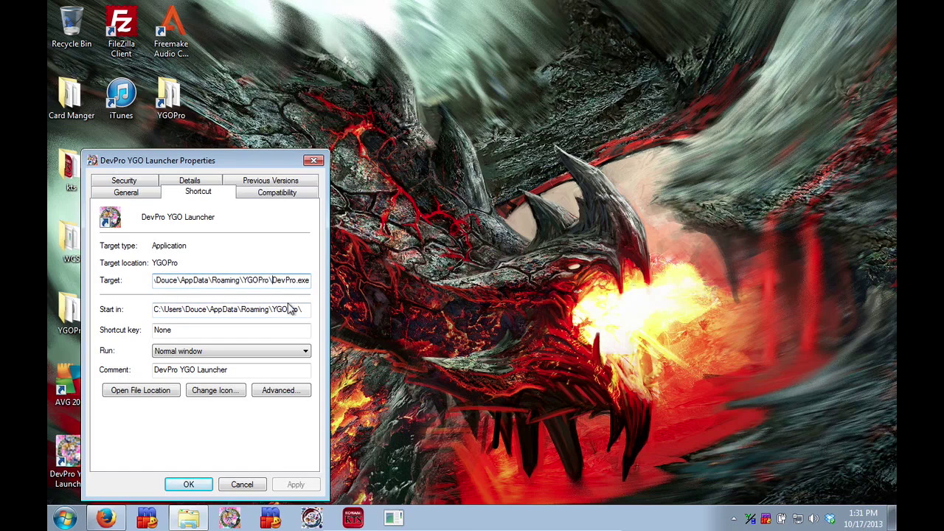
pyautogui.hotkey('shift', 'Left')
pyautogui.hotkey('shift', 'Left')
pyautogui.hotkey('shift', 'Left')
pyautogui.hotkey('shift', 'Left')
pyautogui.hotkey('shift', 'Left')
pyautogui.hotkey('shift', 'Left')
pyautogui.hotkey('shift', 'Left')
pyautogui.hotkey('shift', 'Left')
pyautogui.hotkey('shift', 'Left')
pyautogui.hotkey('shift', 'Left')
pyautogui.hotkey('shift', 'Left')
pyautogui.hotkey('shift', 'Left')
pyautogui.hotkey('shift', 'Left')
pyautogui.hotkey('shift', 'Left')
pyautogui.hotkey('shift', 'Left')
pyautogui.hotkey('shift', 'Left')
pyautogui.hotkey('shift', 'Left')
pyautogui.hotkey('shift', 'Left')
pyautogui.hotkey('shift', 'Left')
pyautogui.hotkey('shift', 'Left')
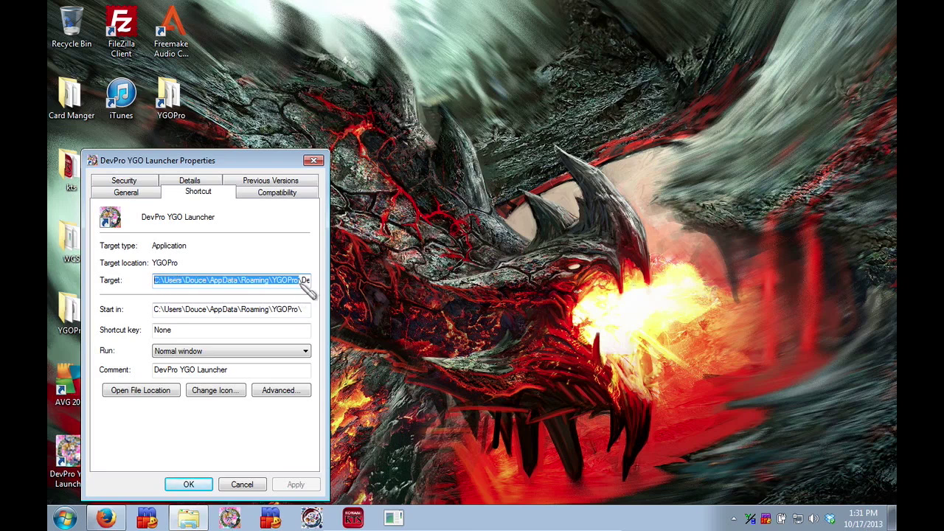
# Remove the DevPro.exe ending from the shortcut's target, copy the remaining YGOPro folder path and close the properties without applying
pyautogui.doubleClick(300, 282)
pyautogui.hotkey('shift', 'End')
pyautogui.press('End')
pyautogui.press('BackSpace')
pyautogui.press('BackSpace')
pyautogui.press('BackSpace')
pyautogui.press('BackSpace')
pyautogui.press('BackSpace')
pyautogui.press('BackSpace')
pyautogui.press('BackSpace')
pyautogui.press('BackSpace')
pyautogui.press('BackSpace')
pyautogui.press('BackSpace')
pyautogui.press('BackSpace')
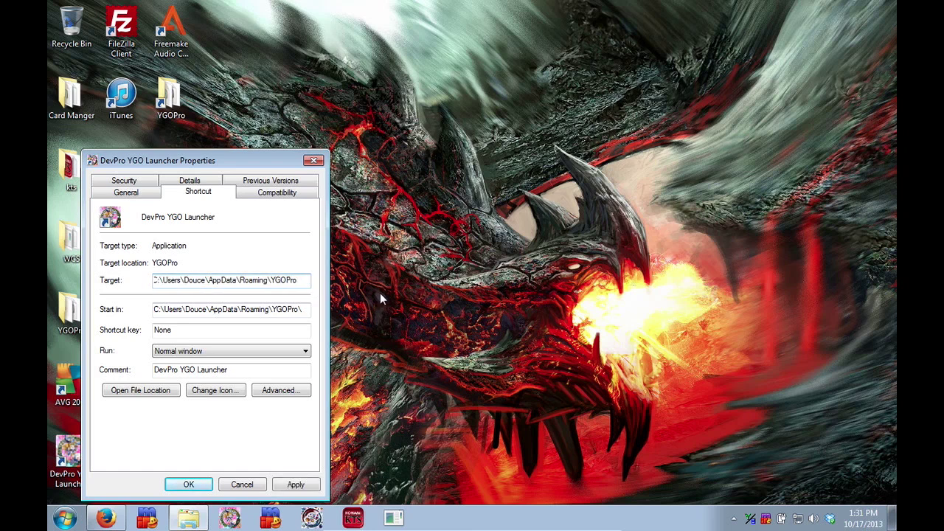
pyautogui.hotkey('shift', 'Home')
pyautogui.hotkey('ctrl', 'c')
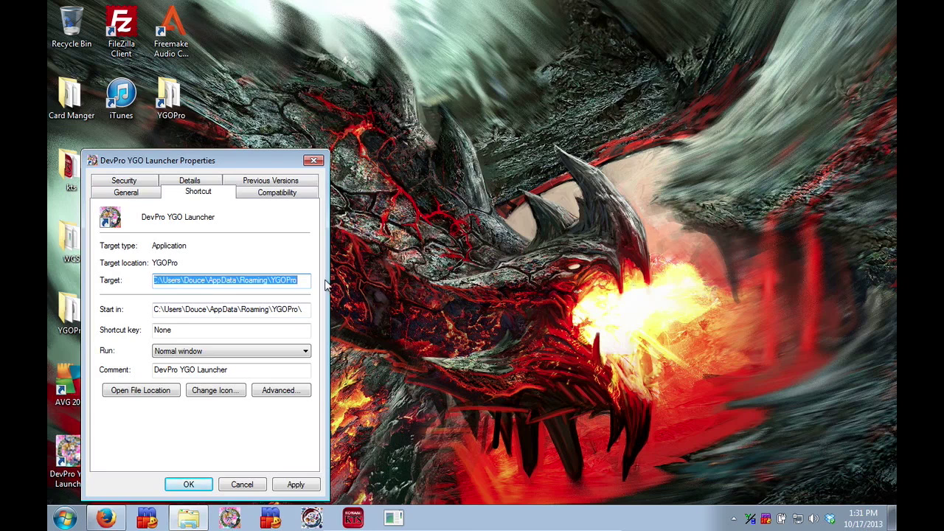
pyautogui.click(314, 160)
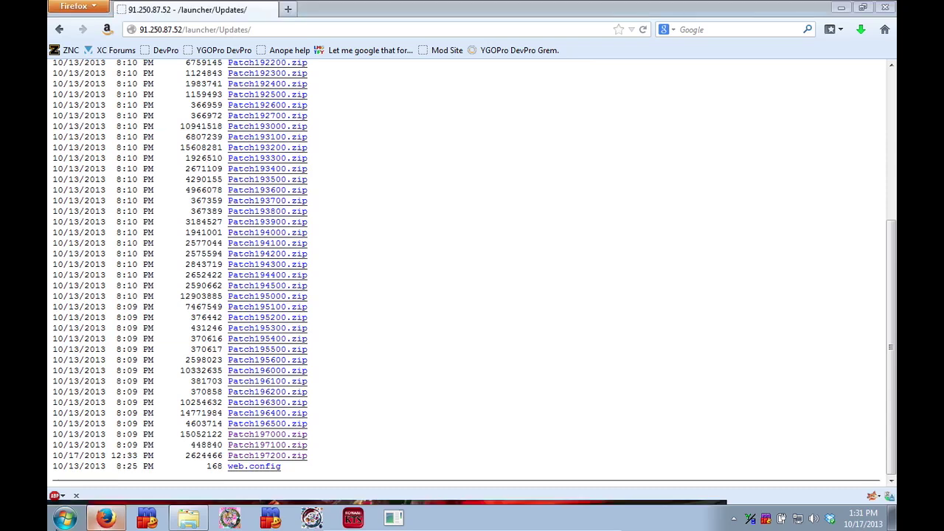
# Open the YGOPro folder in a Computer window using the copied path, and move the window clear of the Patch197200 archive
pyautogui.click(63, 518)
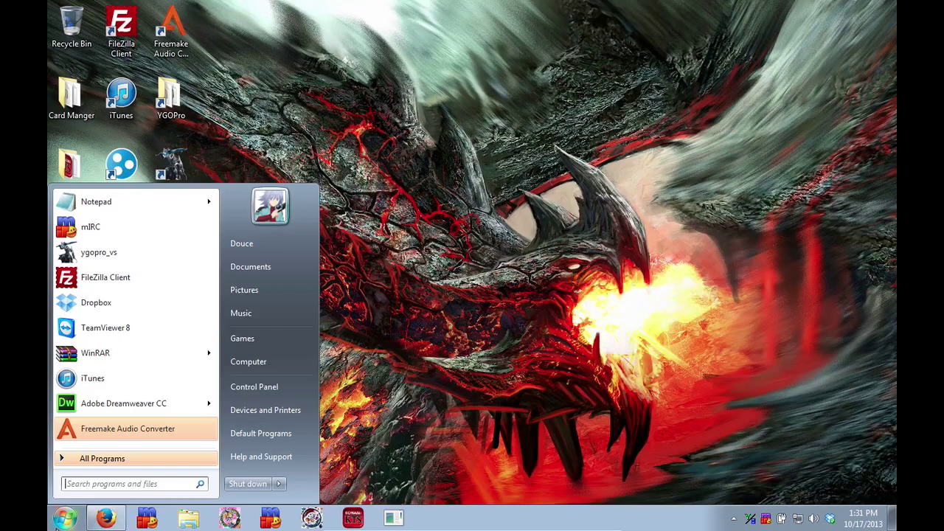
pyautogui.click(286, 365)
pyautogui.click(480, 98)
pyautogui.hotkey('ctrl', 'v')
pyautogui.press('Return')
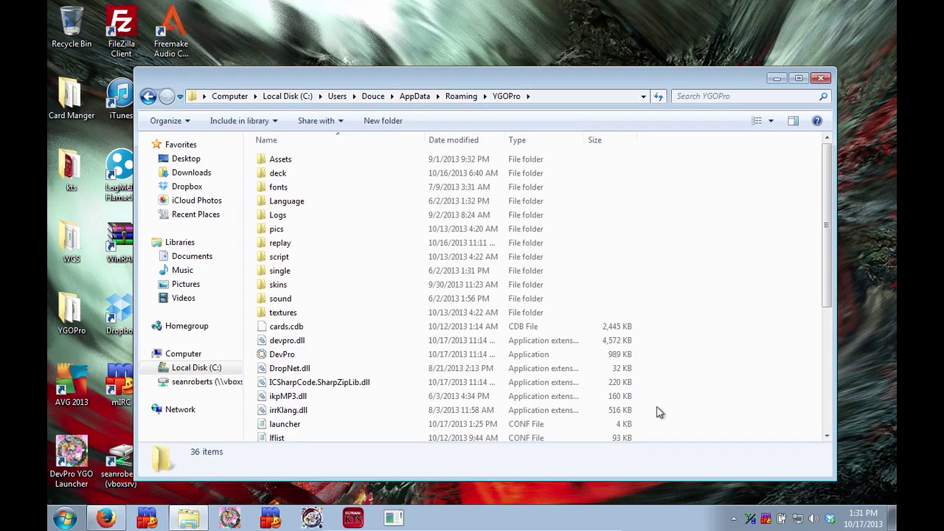
pyautogui.moveTo(689, 82); pyautogui.dragTo(781, 29)
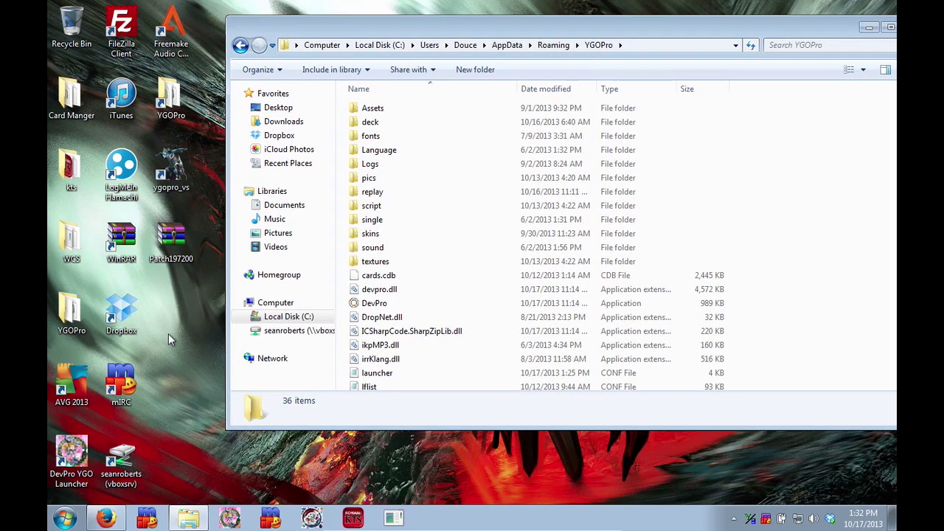
# Copy the Patch197200 archive from the desktop into the YGOPro folder
pyautogui.click(182, 243)
pyautogui.rightClick(180, 237)
pyautogui.click(213, 427)
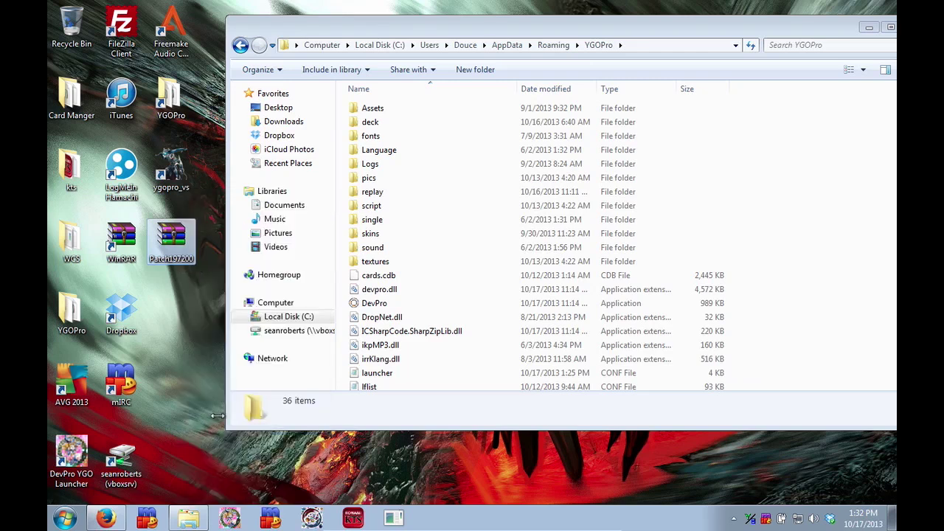
pyautogui.rightClick(814, 319)
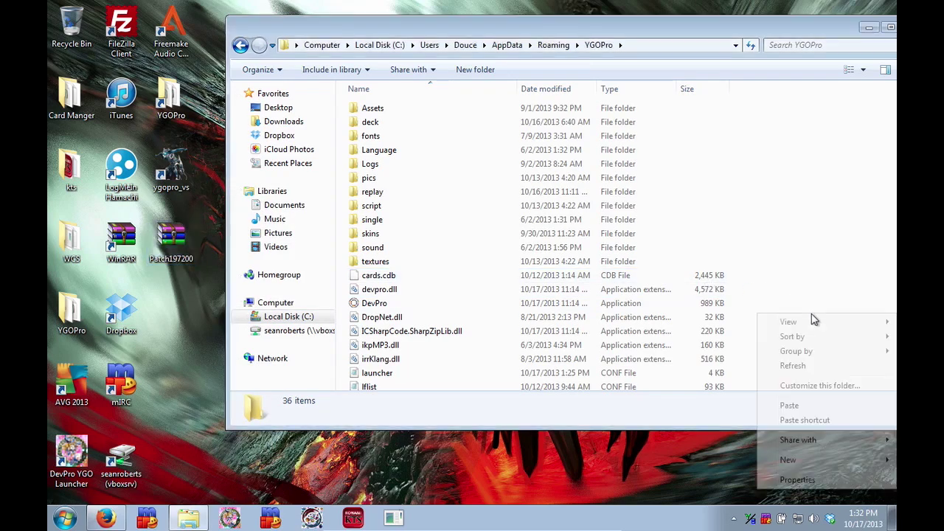
pyautogui.click(800, 405)
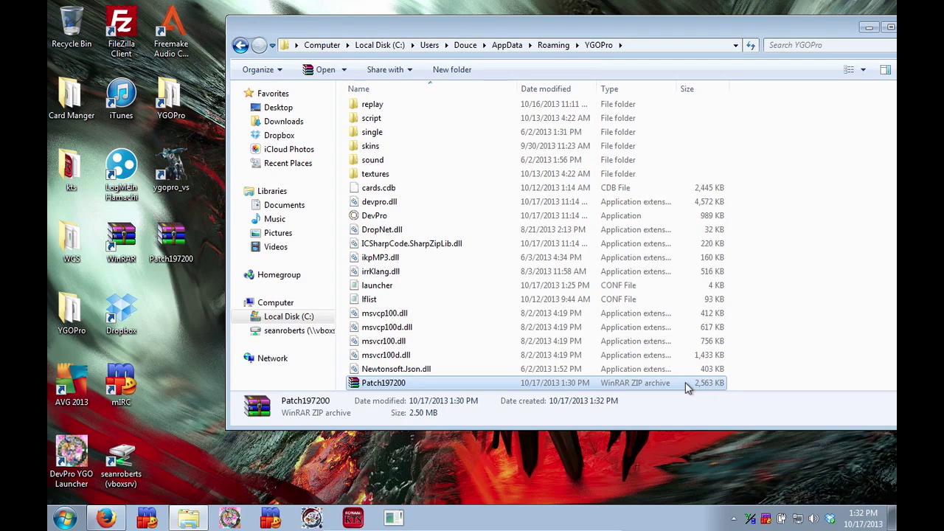
# Extract the Patch197200 archive directly into the YGOPro folder, replacing all existing files
pyautogui.rightClick(686, 382)
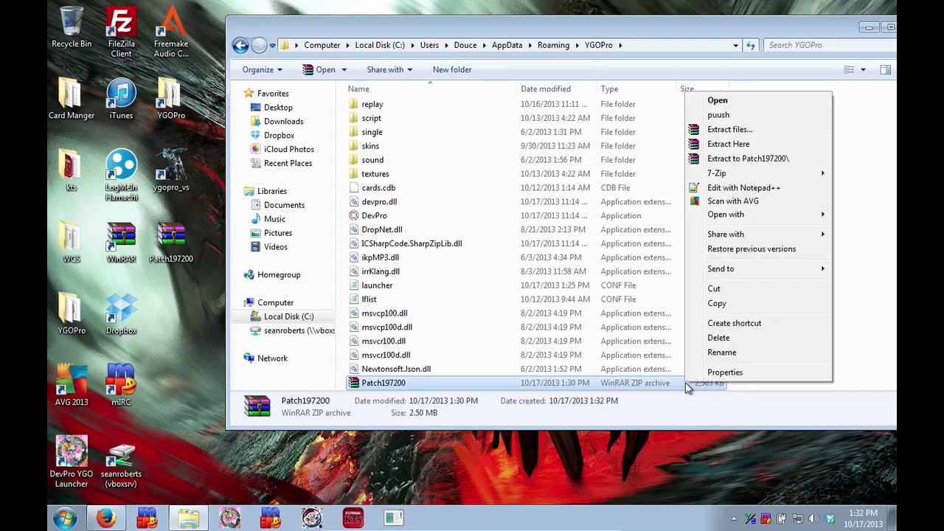
pyautogui.click(755, 146)
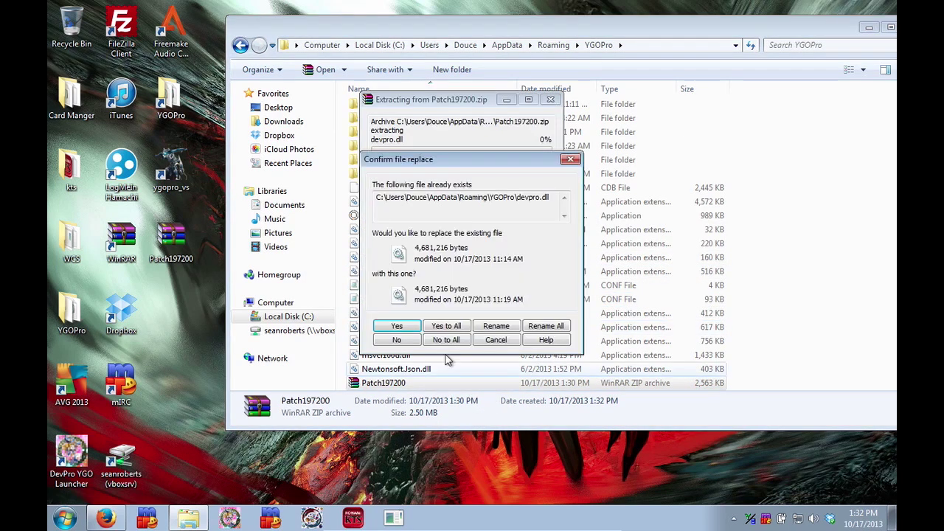
pyautogui.click(448, 327)
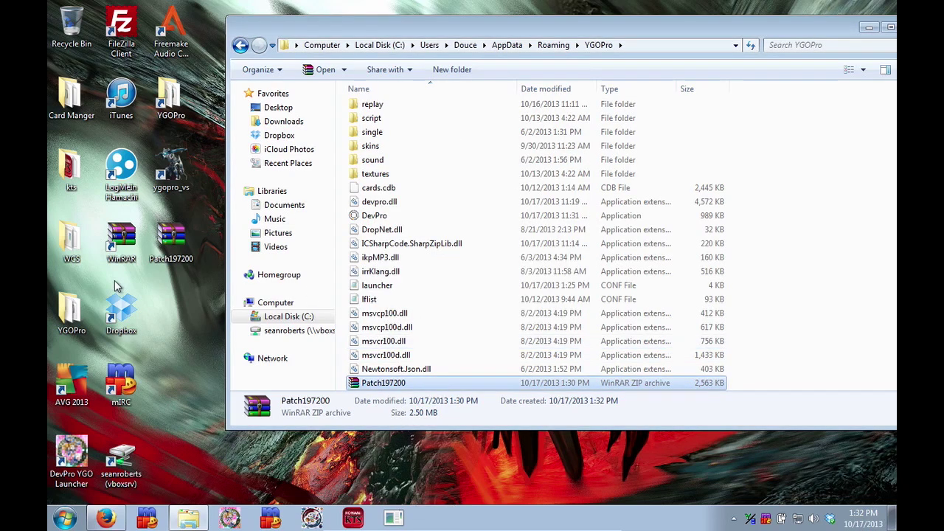
# Extract the desktop copy of the Patch197200 archive into its own Patch197200 folder on the desktop
pyautogui.click(178, 236)
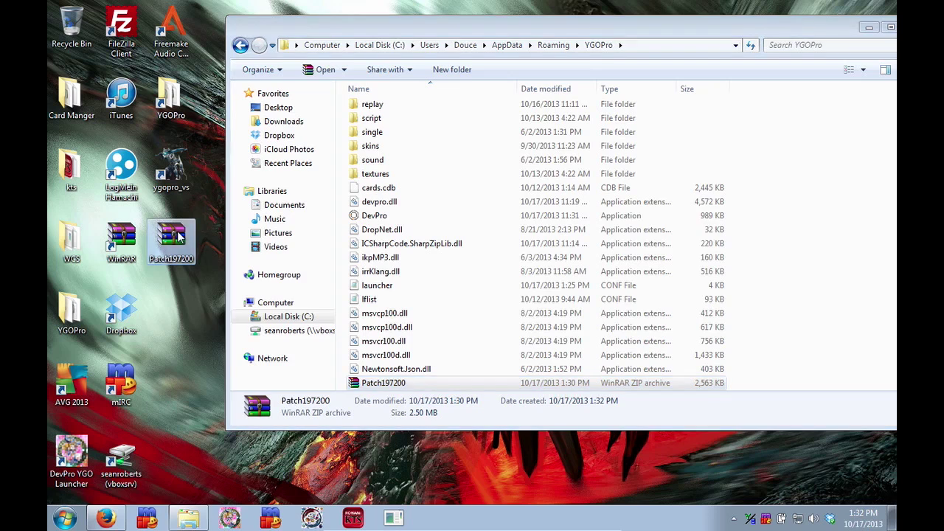
pyautogui.rightClick(178, 236)
pyautogui.click(234, 228)
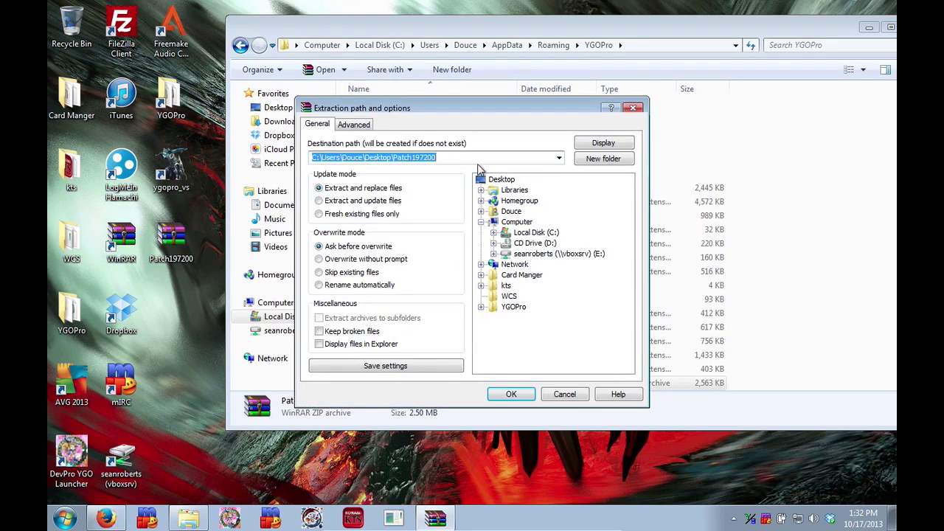
pyautogui.click(511, 394)
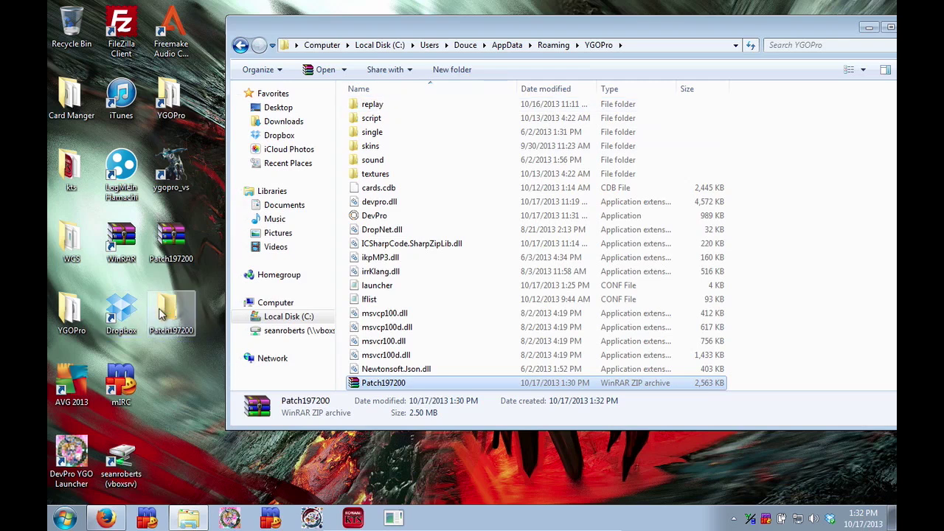
# Move devpro.dll and DevPro from the desktop Patch197200 folder into the YGOPro folder, replacing the existing files, and close the Patch197200 window
pyautogui.doubleClick(167, 313)
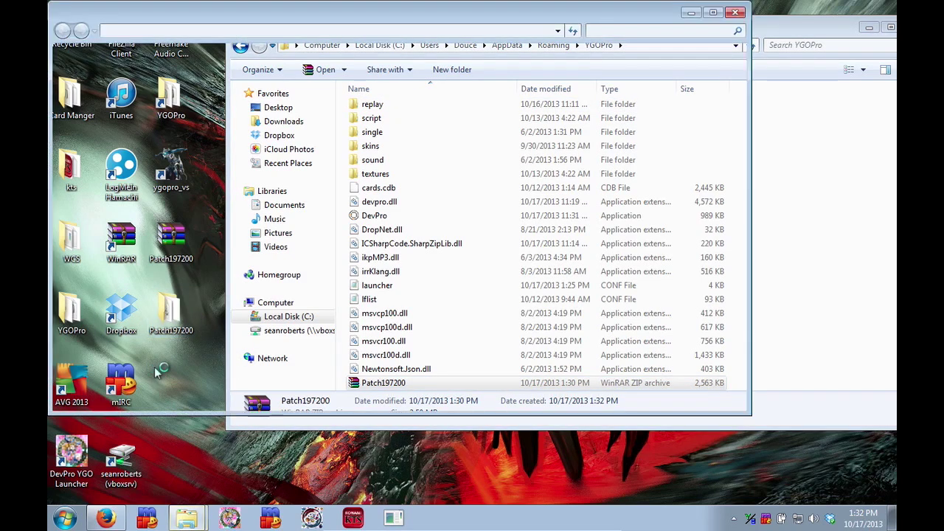
pyautogui.moveTo(270, 228); pyautogui.dragTo(293, 73)
pyautogui.moveTo(398, 87); pyautogui.dragTo(832, 290)
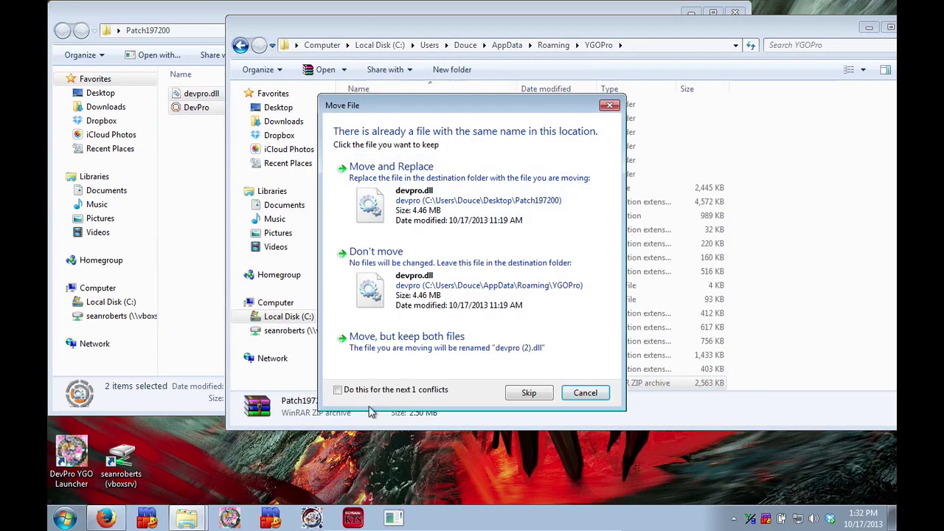
pyautogui.click(407, 193)
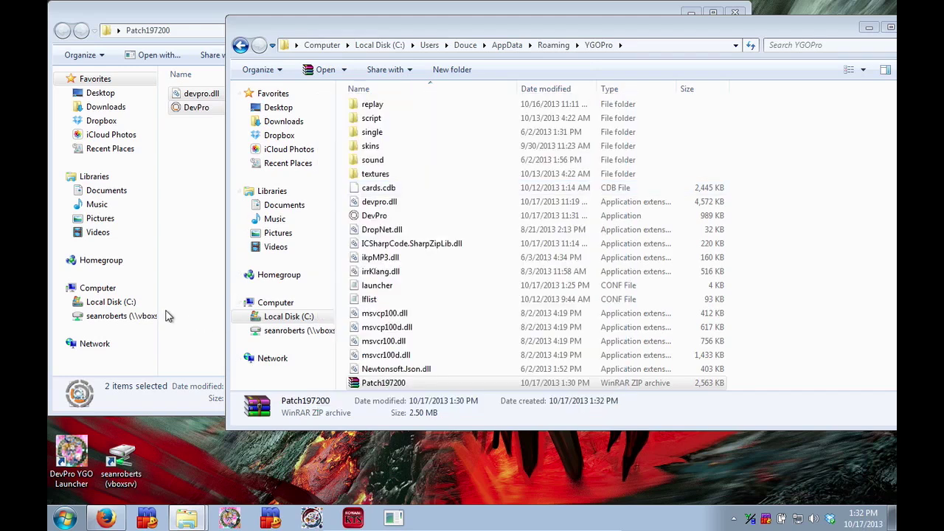
pyautogui.click(194, 305)
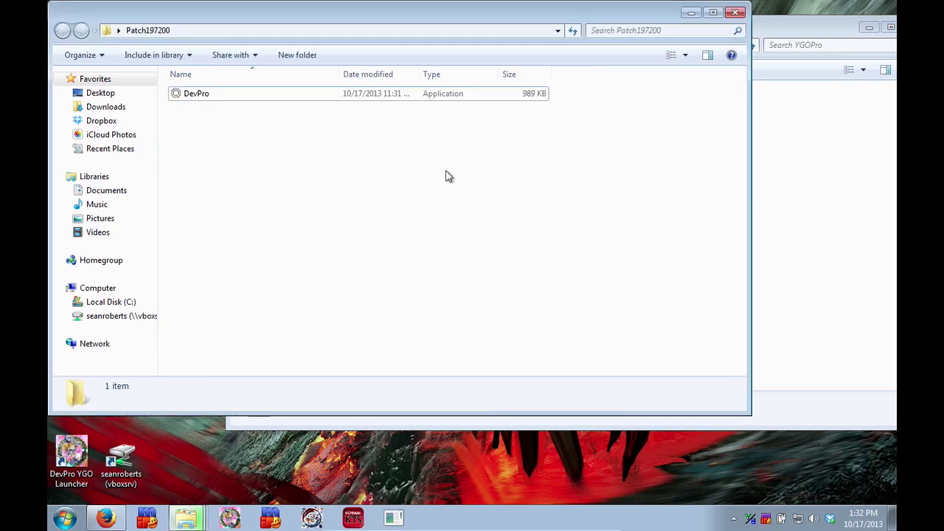
pyautogui.click(841, 129)
pyautogui.hotkey('ctrl', 'v')
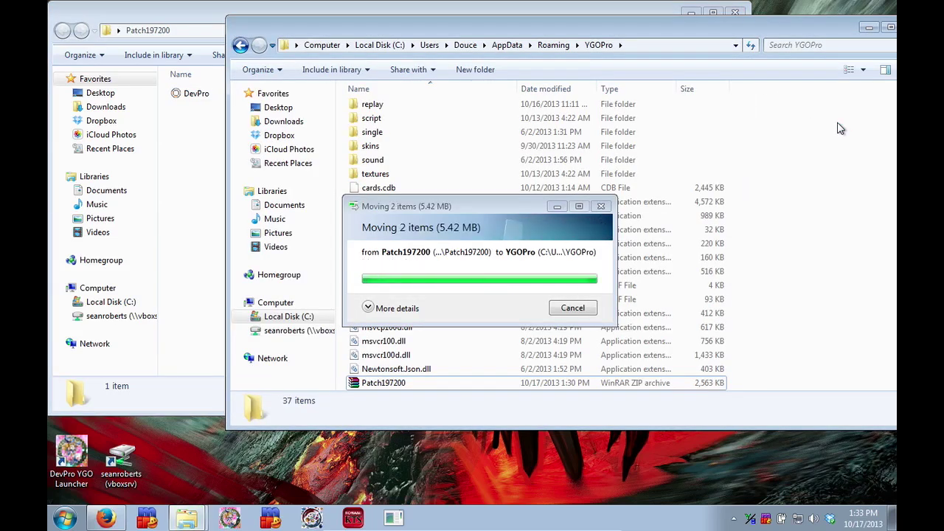
pyautogui.click(735, 13)
# Delete the extracted Patch197200 folder from the desktop
pyautogui.click(171, 314)
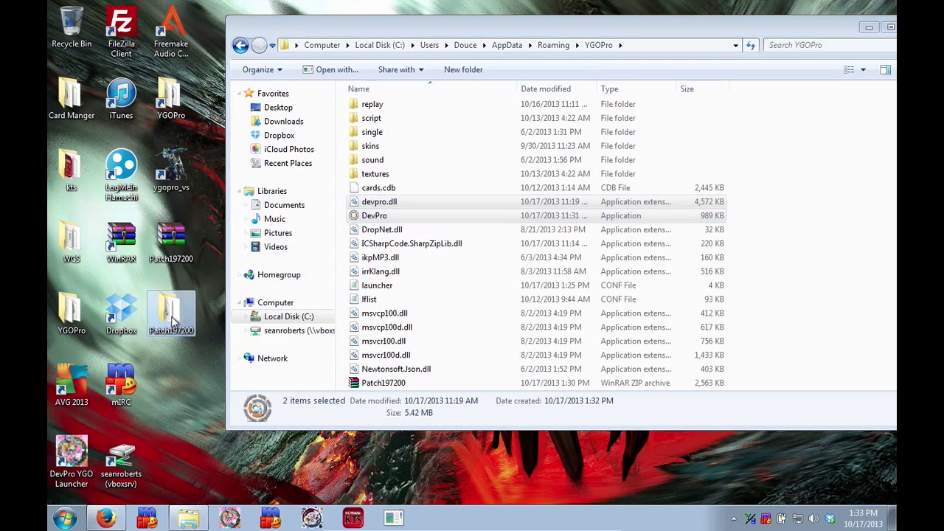
pyautogui.rightClick(174, 320)
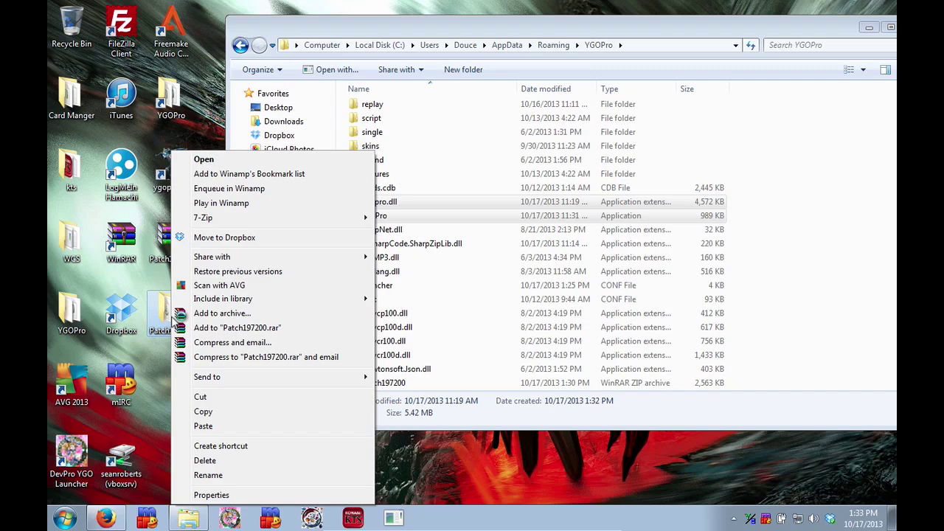
pyautogui.click(200, 461)
pyautogui.click(522, 313)
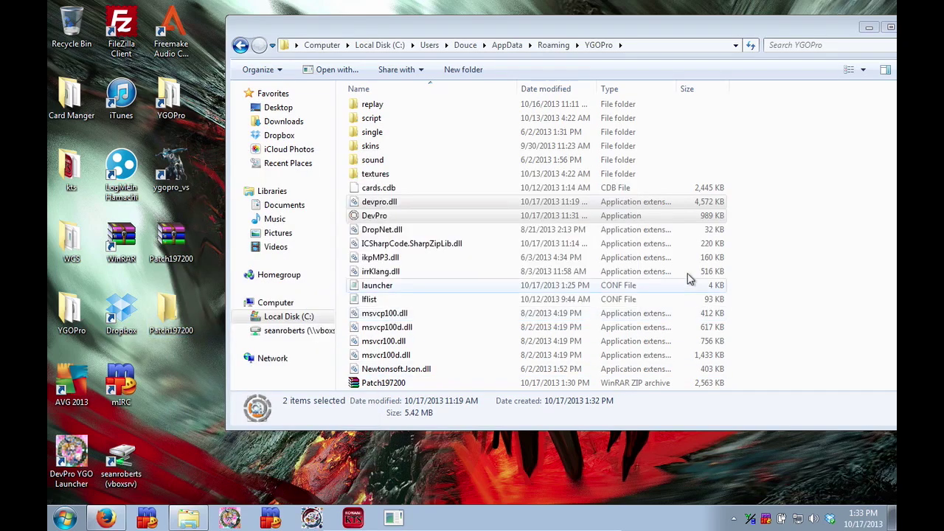
pyautogui.click(790, 232)
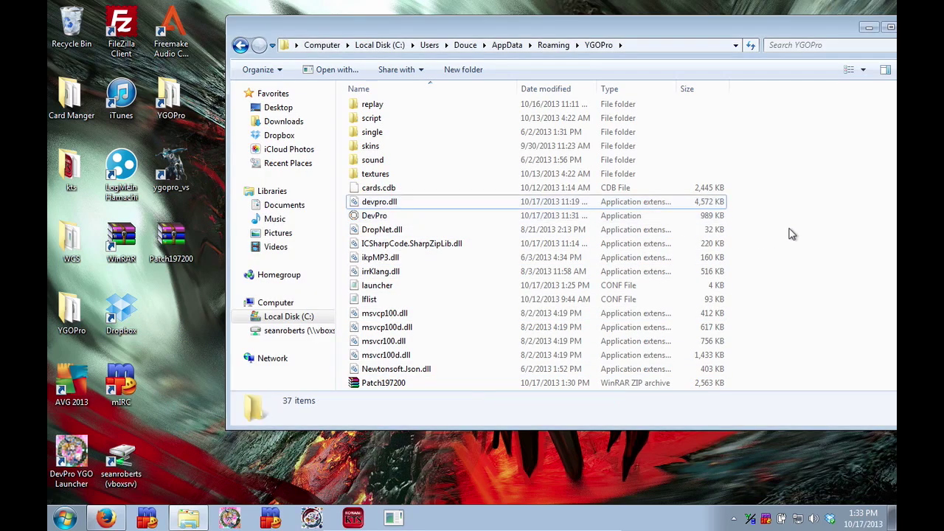
# Launch DevPro from the YGOPro folder and move the folder window clear of the Patch197200 archive on the desktop
pyautogui.doubleClick(716, 216)
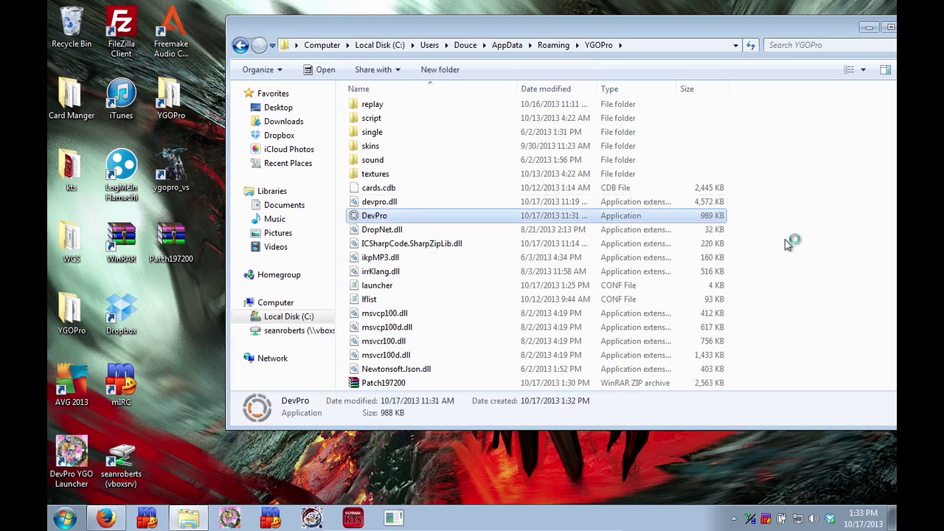
pyautogui.moveTo(806, 31); pyautogui.dragTo(703, 45)
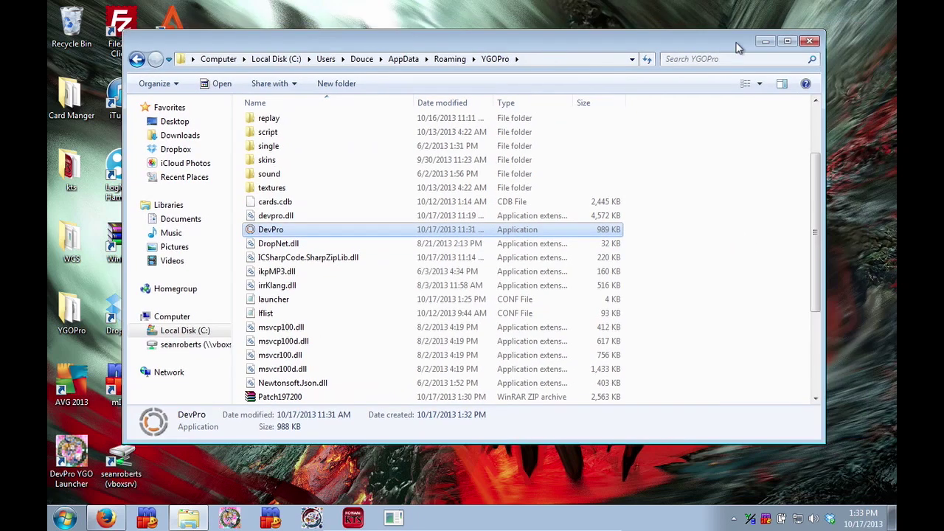
pyautogui.moveTo(583, 34); pyautogui.dragTo(642, 23)
# Move the Patch197200 archive from the desktop into Downloads, replacing the copy there, and close the YGOPro folder window
pyautogui.click(166, 241)
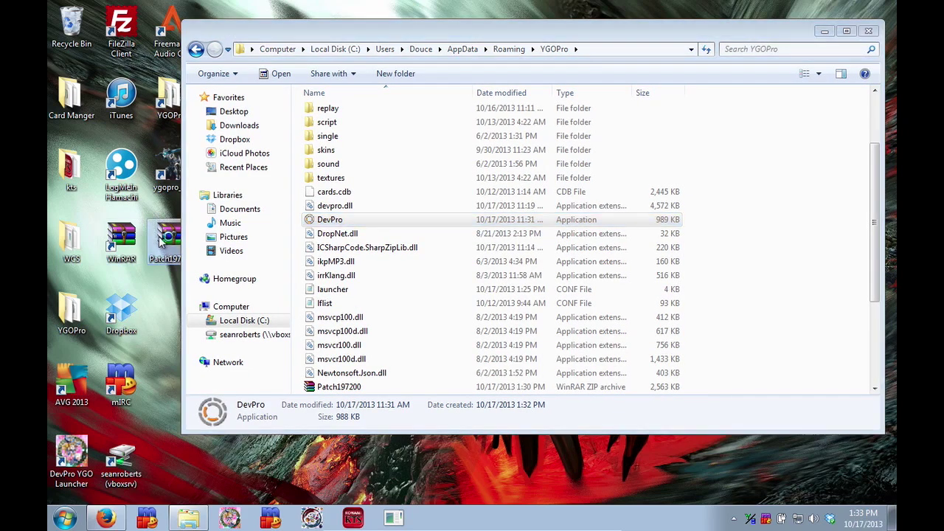
pyautogui.click(254, 128)
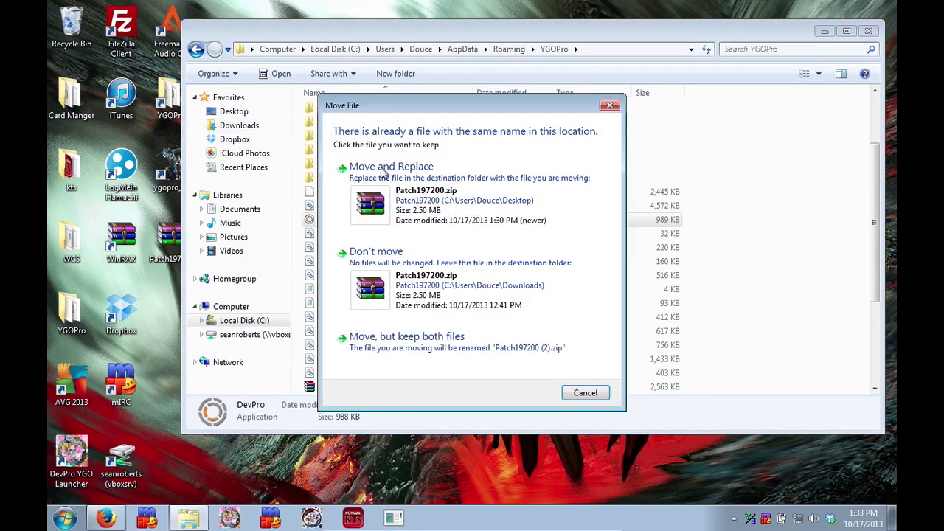
pyautogui.click(421, 198)
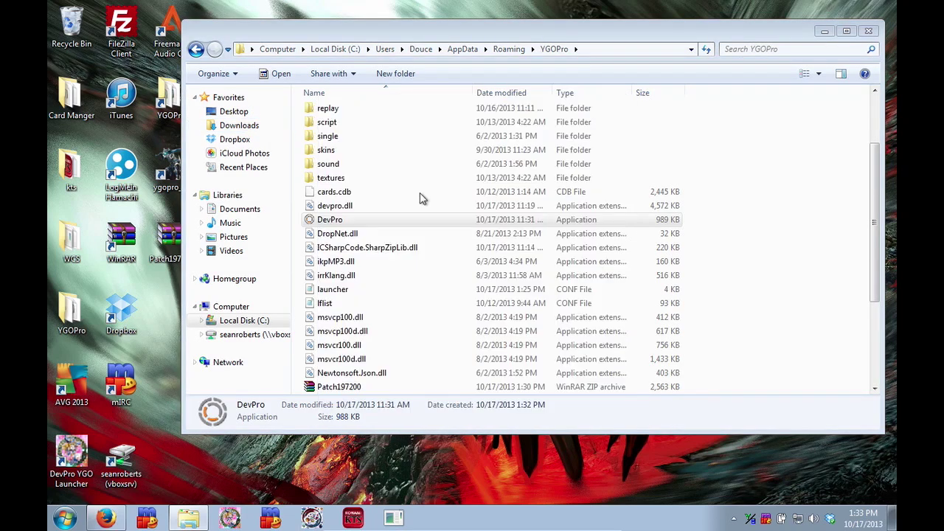
pyautogui.click(868, 31)
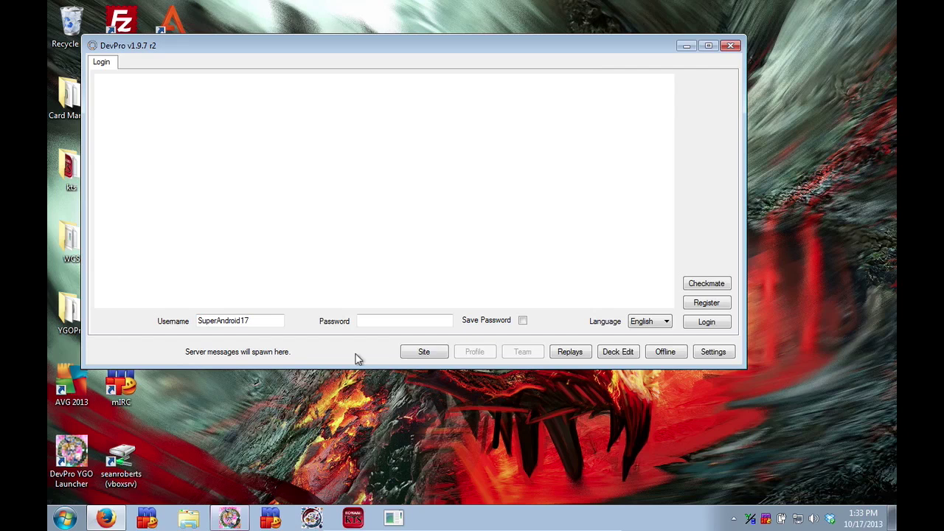
# Enter the account password and log in to DevPro
pyautogui.click(371, 320)
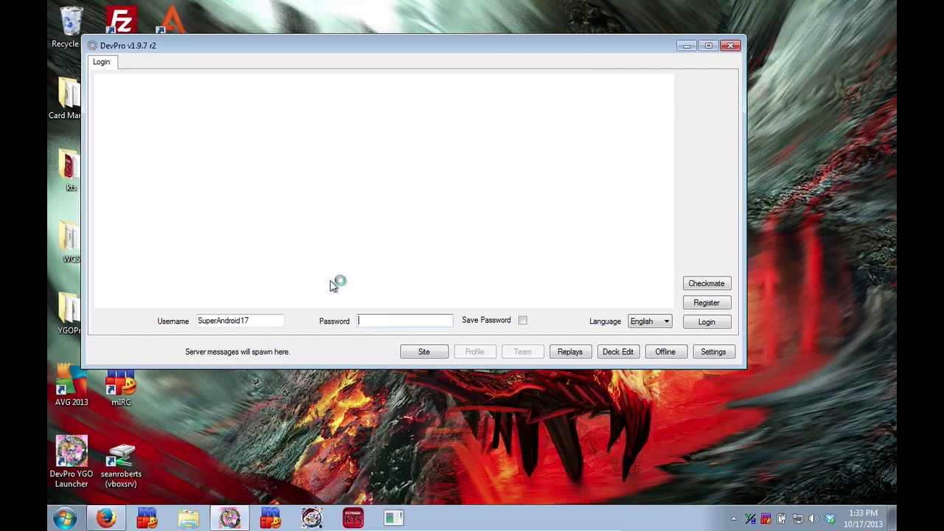
pyautogui.write('******')
pyautogui.press('Return')
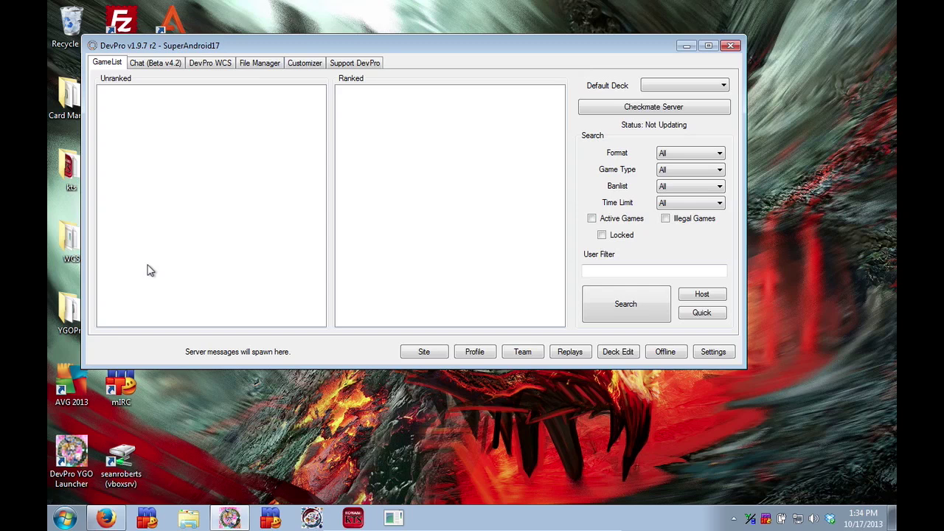
# Open the deck folder from DevPro's File Manager and go up to its parent YGOPro folder to look through the files
pyautogui.click(271, 64)
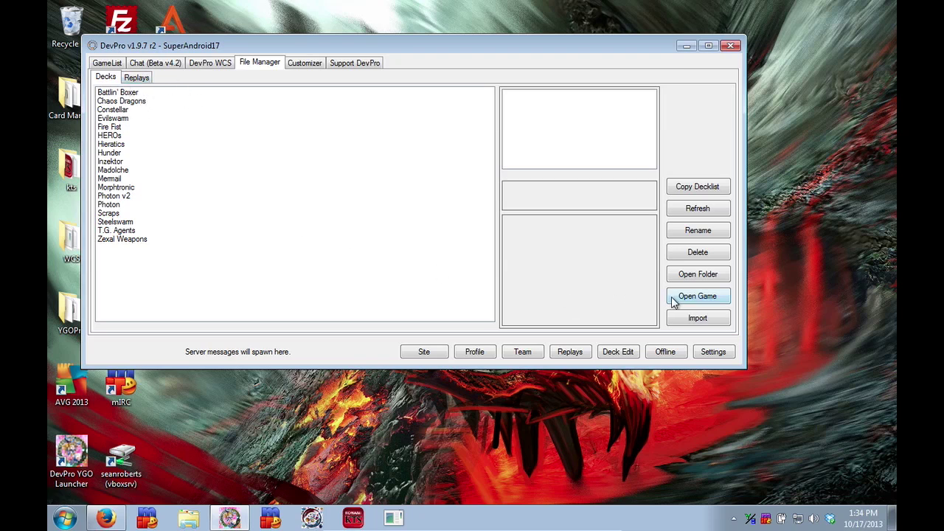
pyautogui.click(696, 274)
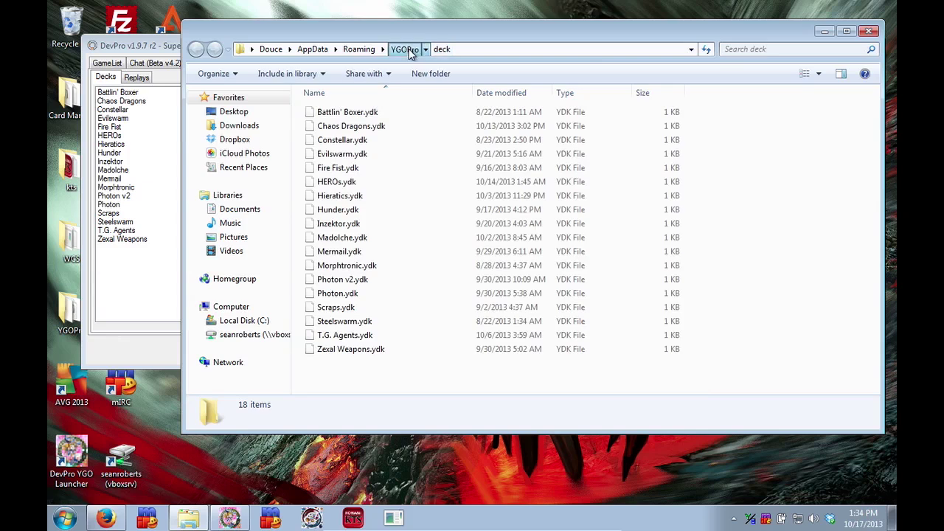
pyautogui.click(410, 49)
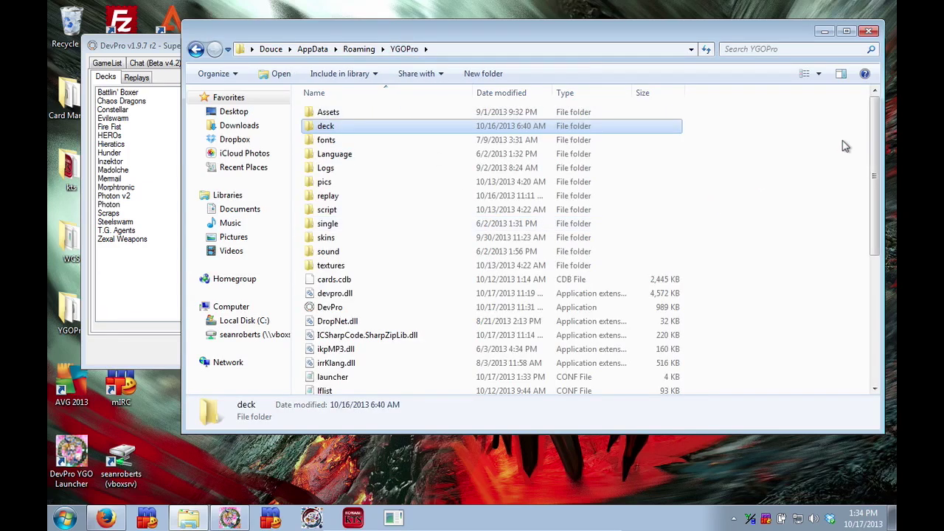
pyautogui.scroll(-5, 843, 145)
pyautogui.scroll(5, 843, 146)
# Display the YGOPro folder's full path in its window, and close both the folder window and DevPro
pyautogui.click(148, 287)
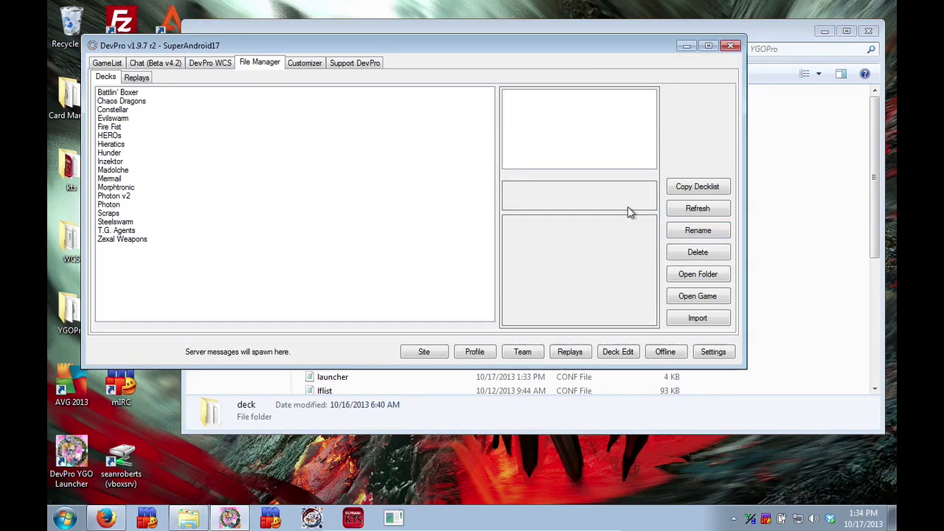
pyautogui.click(872, 200)
pyautogui.click(470, 50)
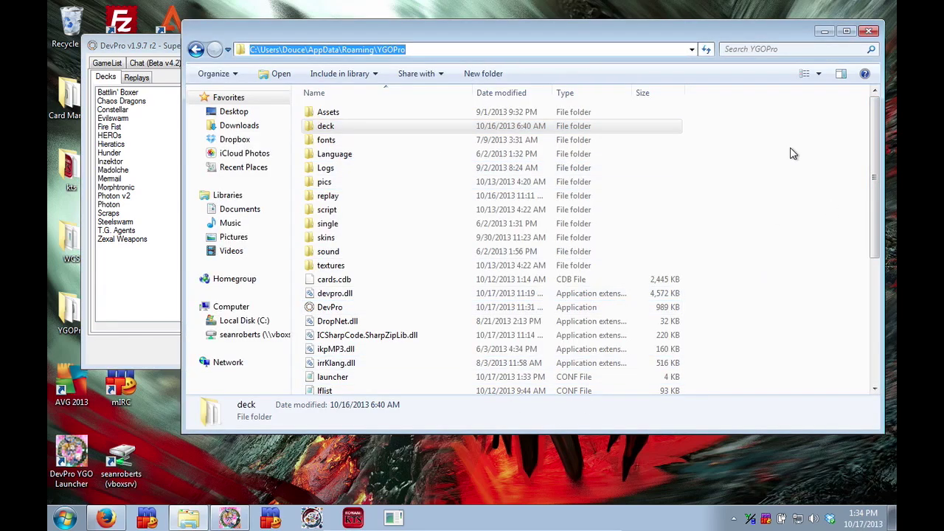
pyautogui.click(868, 30)
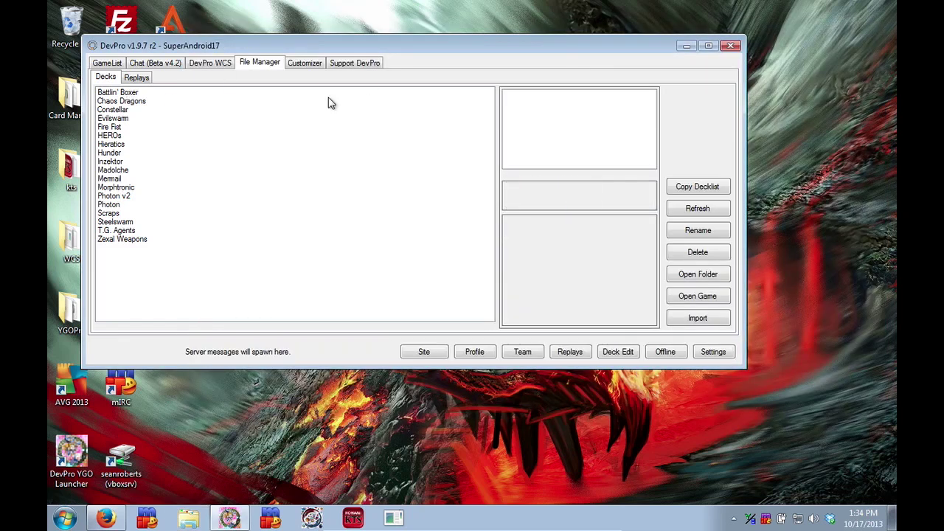
pyautogui.click(730, 46)
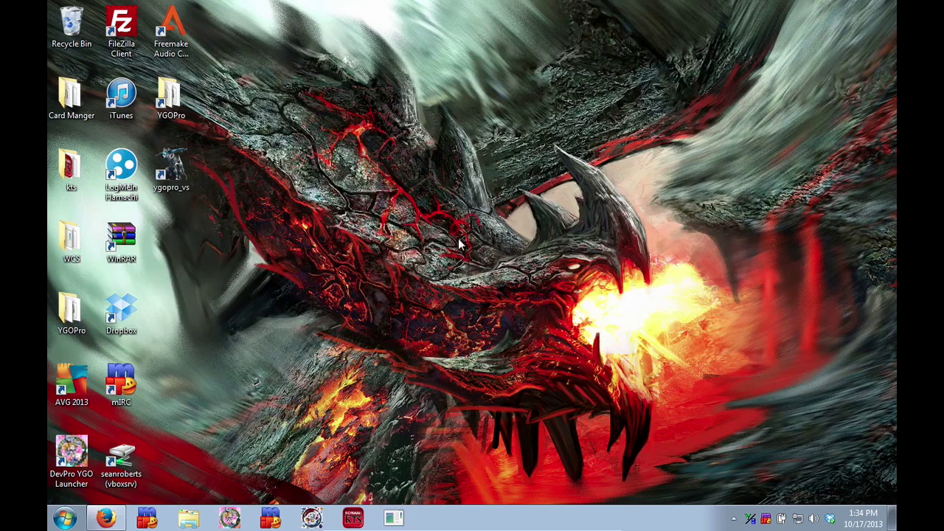